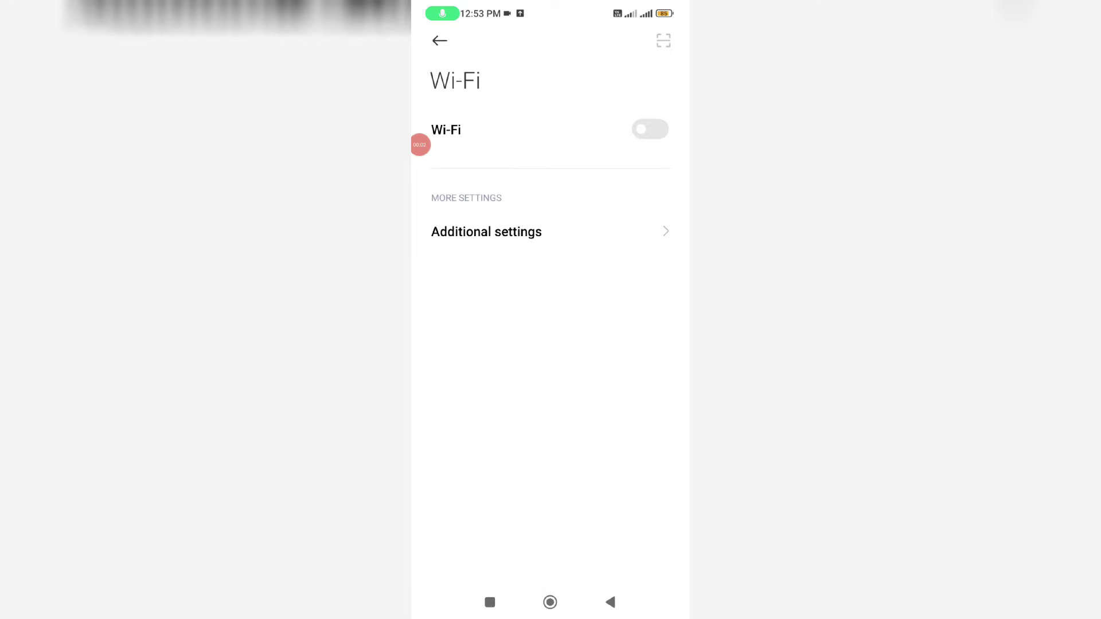
- Turn Wi-Fi on from the Wi-Fi settings page opened via the notification shade tile
left_click(650, 129)
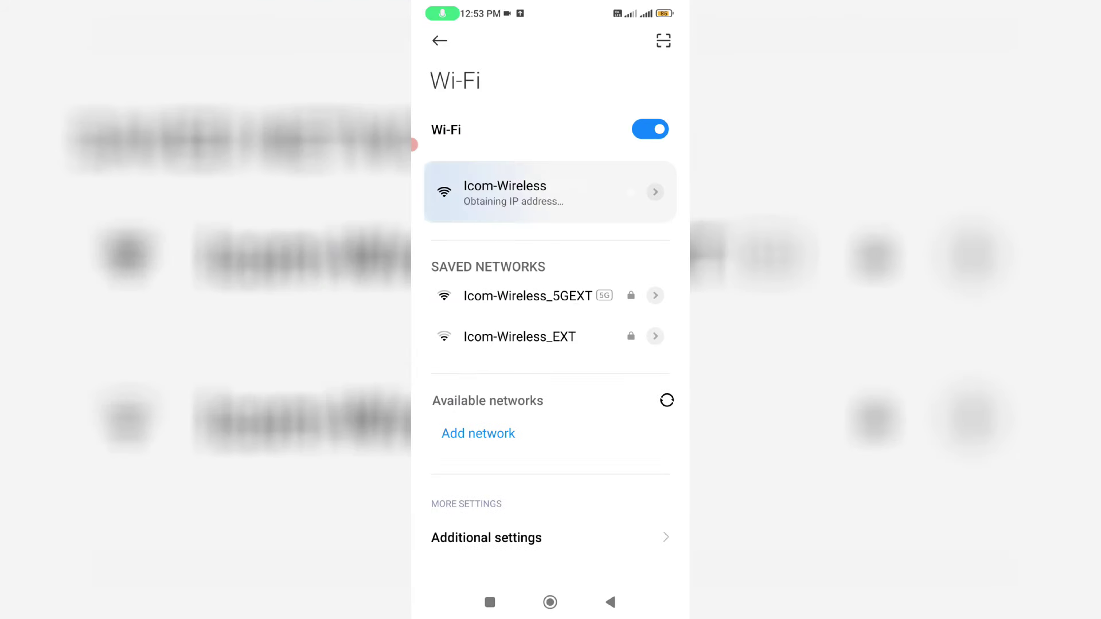
- Return to the home screen once Icom-Wireless is connected
left_click(610, 602)
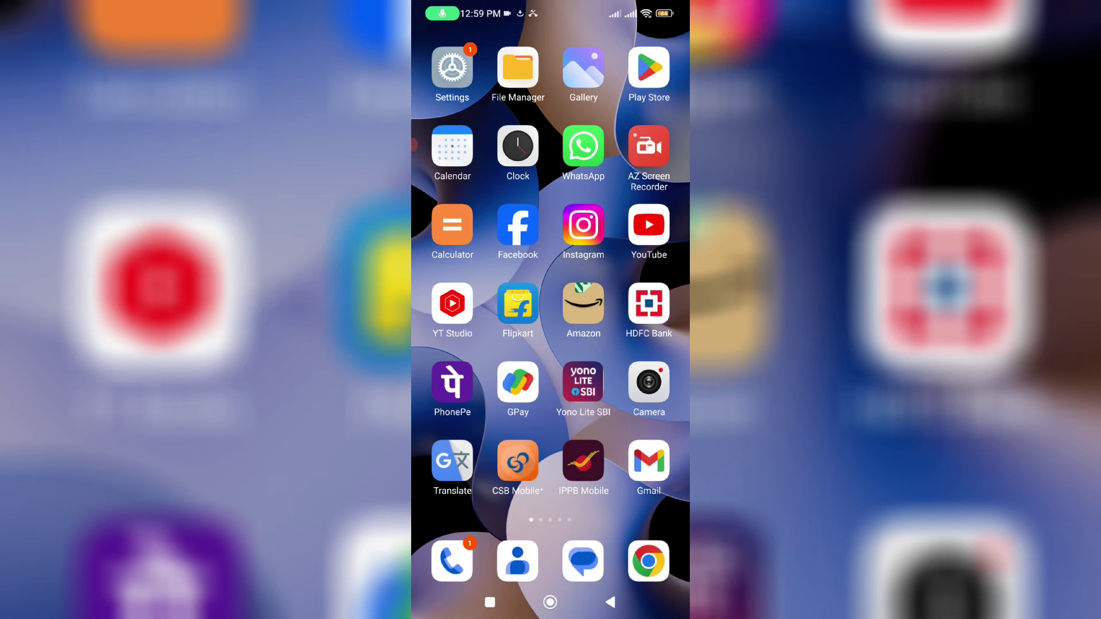
- Run a Google Play system update check from Settings > Security status
left_click(452, 67)
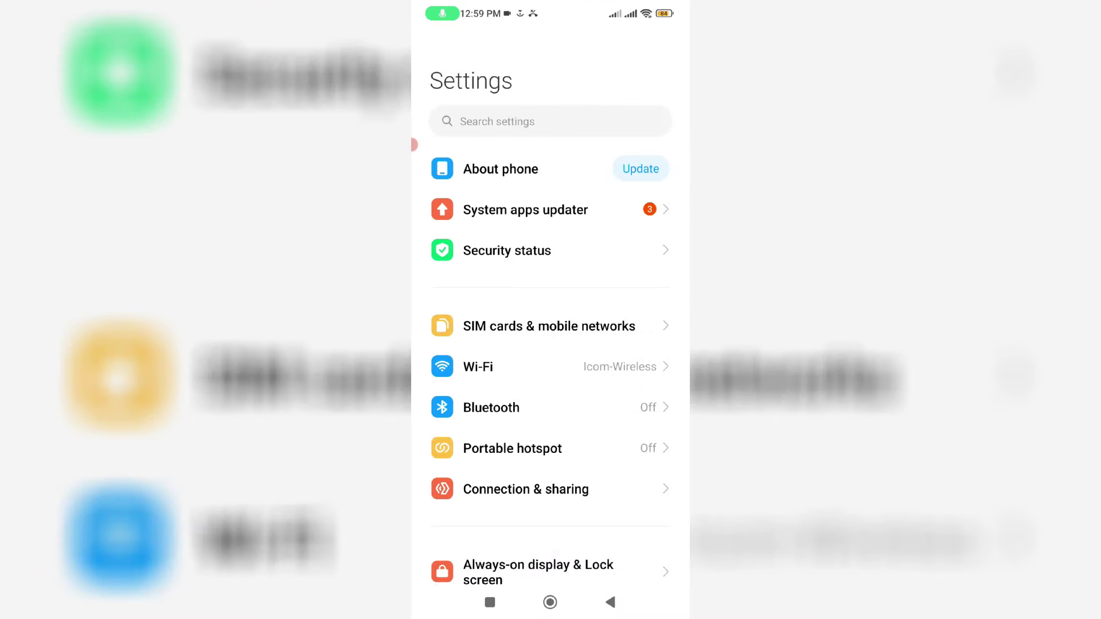
left_click(507, 251)
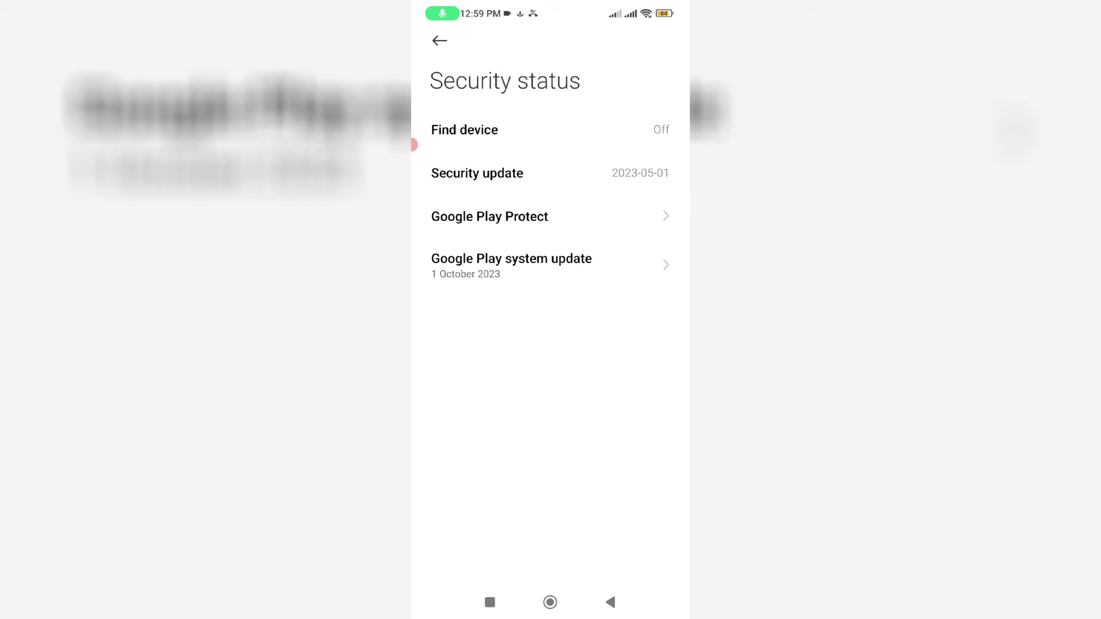
left_click(511, 264)
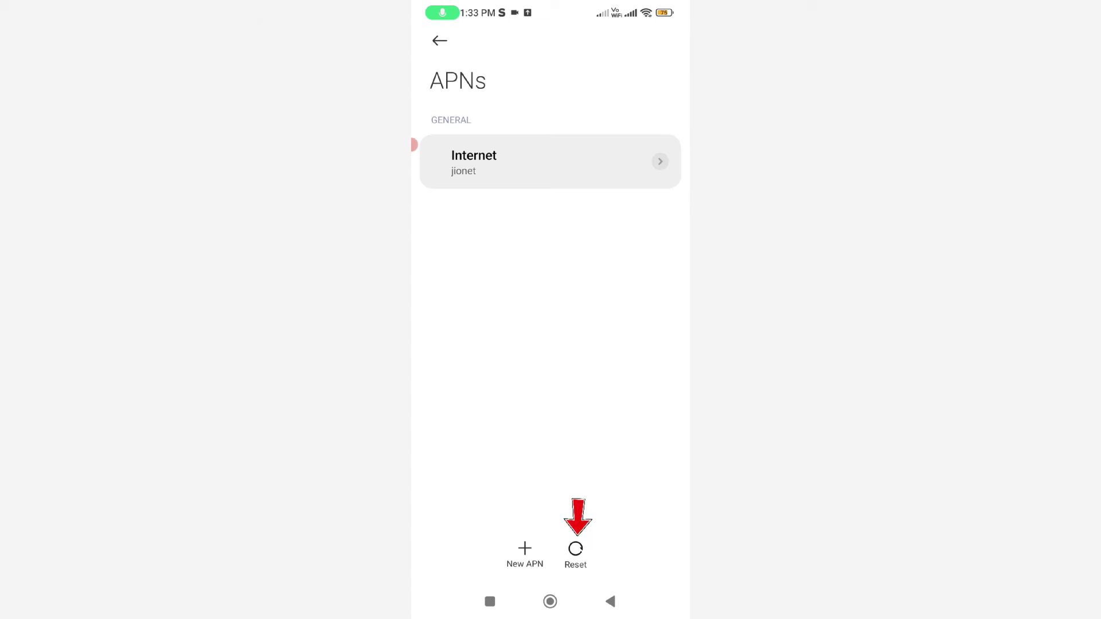
- Reset the Access Point Names to their default APN settings
left_click(576, 554)
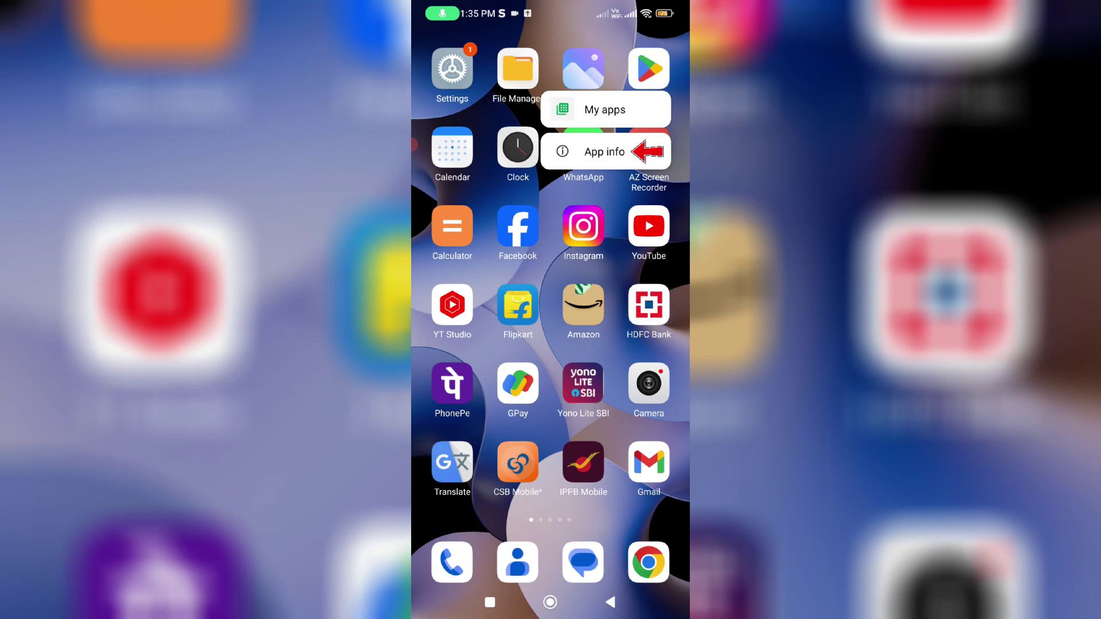
- Uninstall the Google Play Store updates from its App info page
left_click(605, 152)
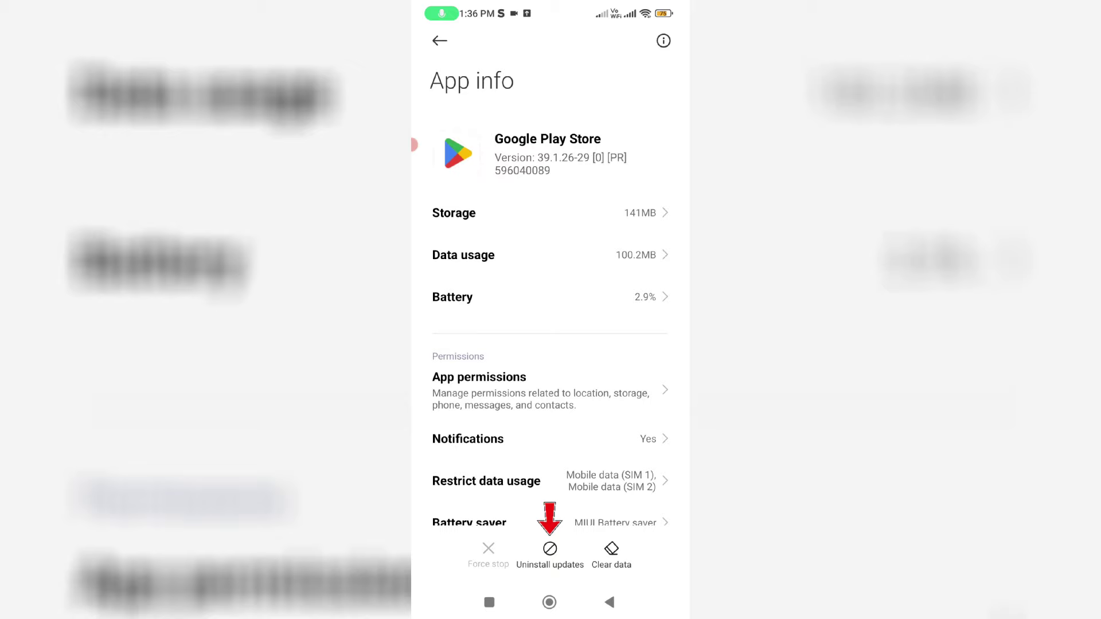
left_click(549, 551)
left_click(570, 535)
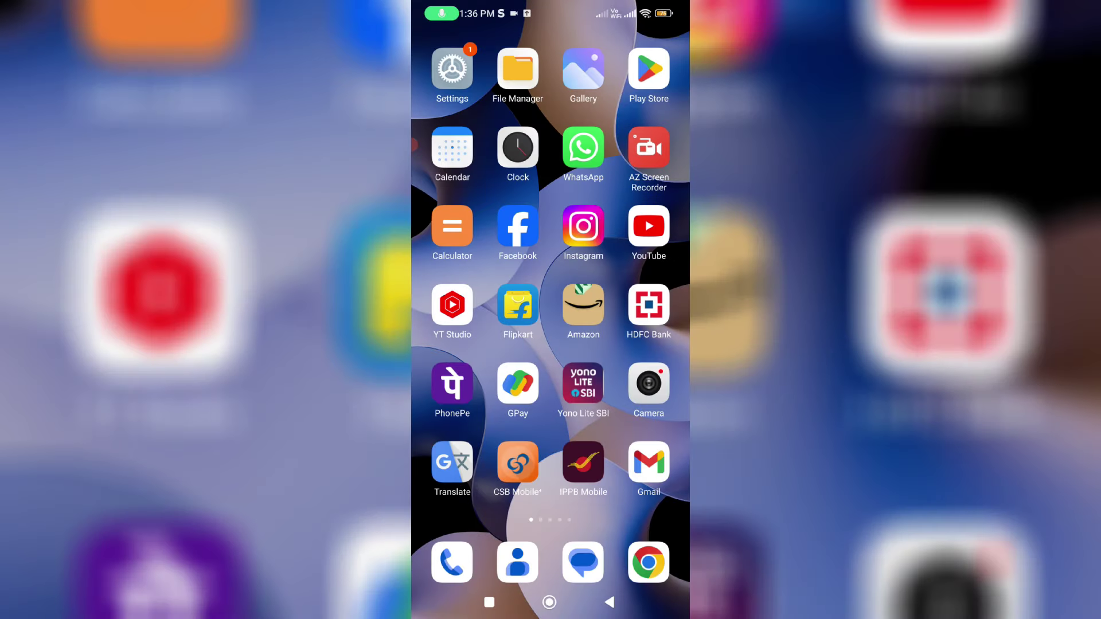
- Clear all Google Play Store data from its App info page
left_click(646, 68)
left_click(604, 153)
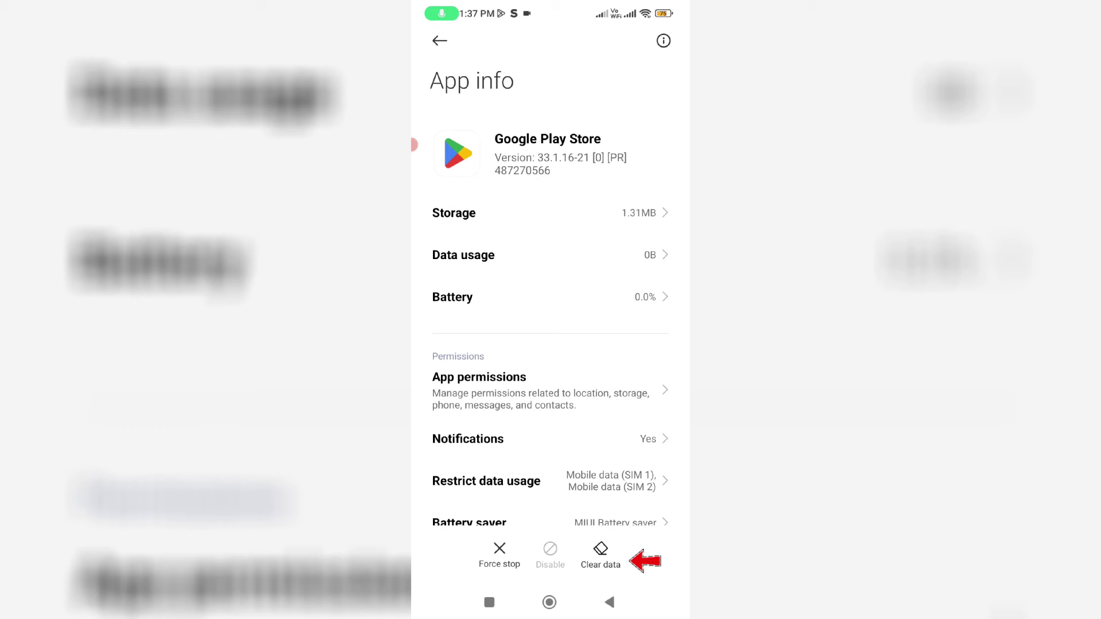
left_click(601, 553)
left_click(477, 448)
left_click(605, 536)
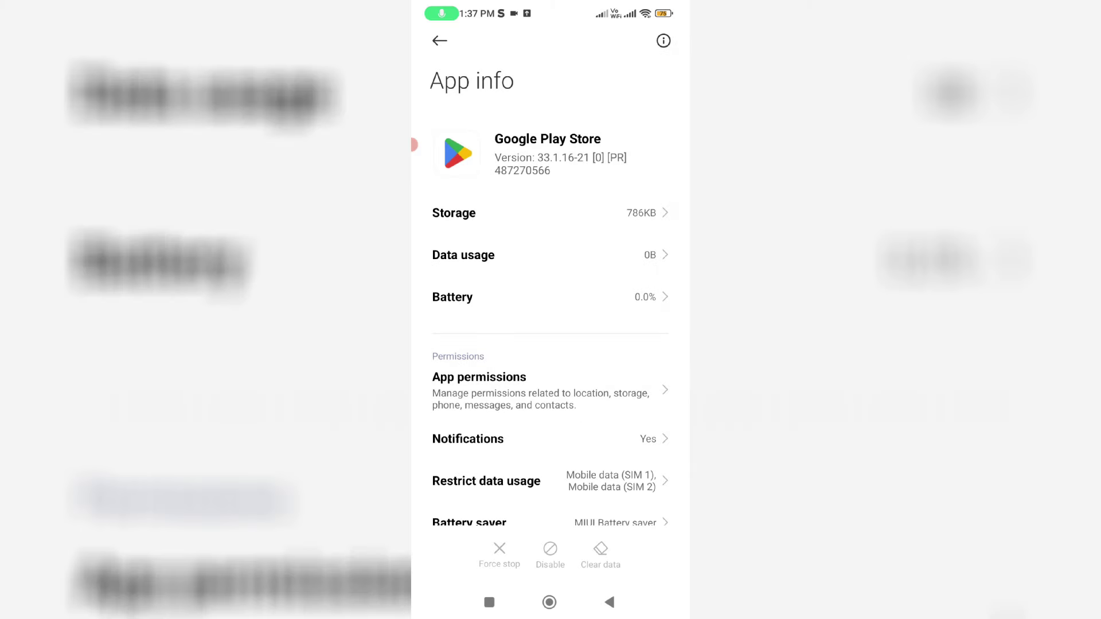
- Close all recent apps, then download and install the 6.8 MB Google Play system update
left_click(490, 602)
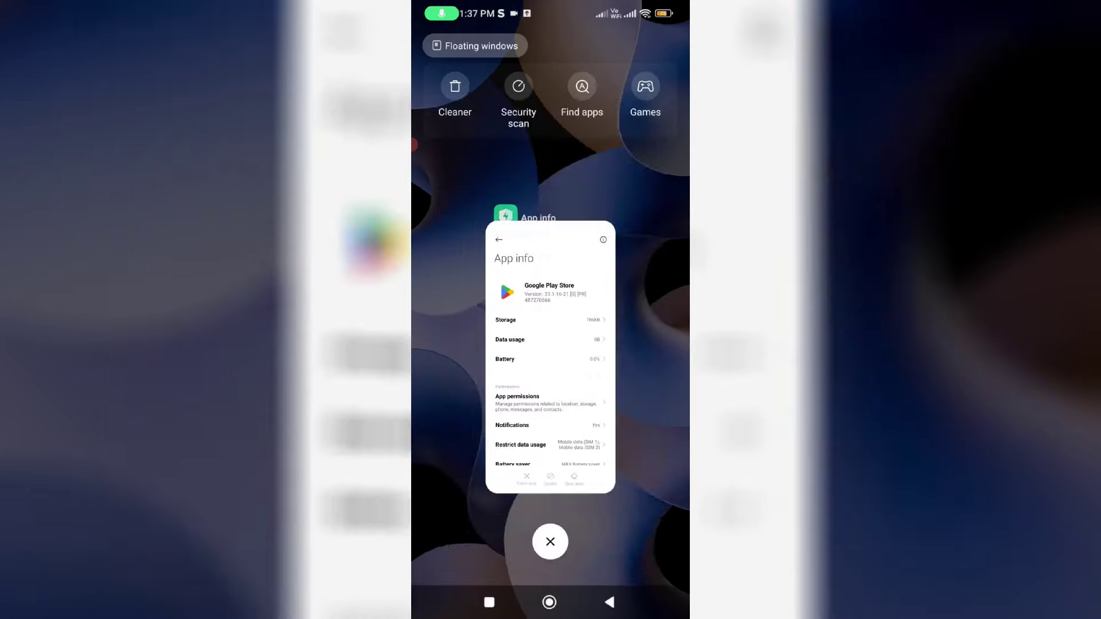
left_click(551, 539)
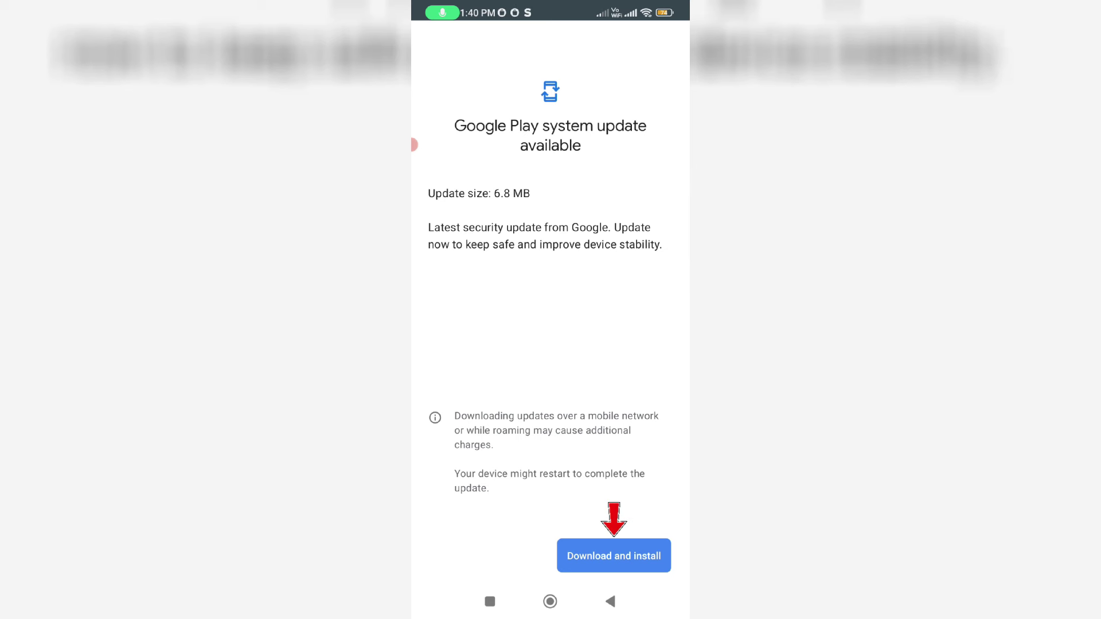
left_click(614, 556)
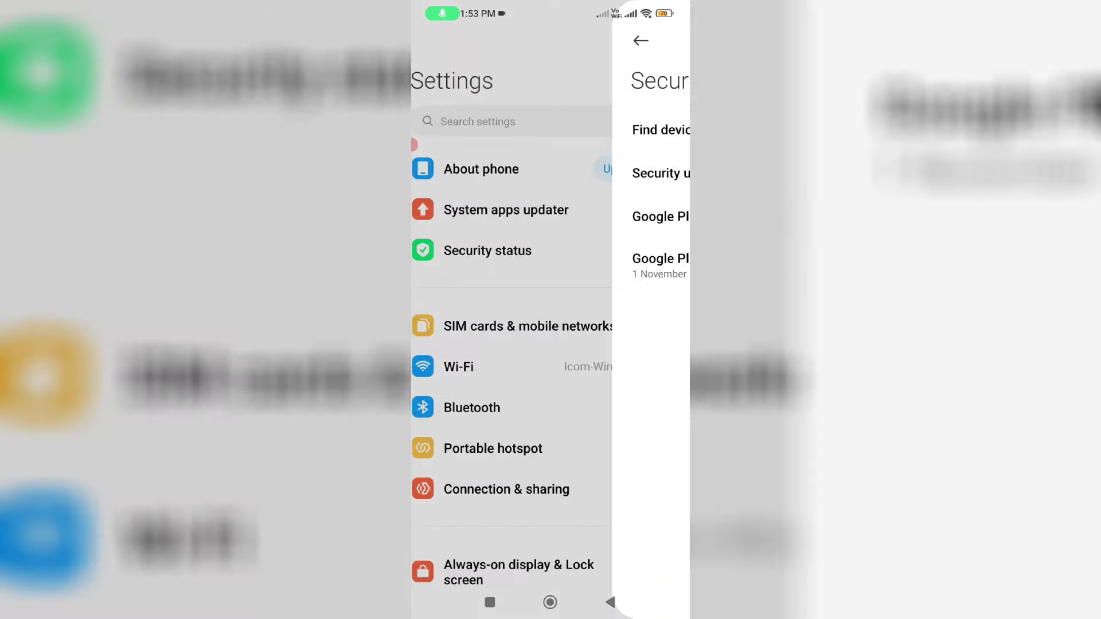
- Recheck Google Play system update, confirming it is up to date at 1 November 2023
left_click(511, 265)
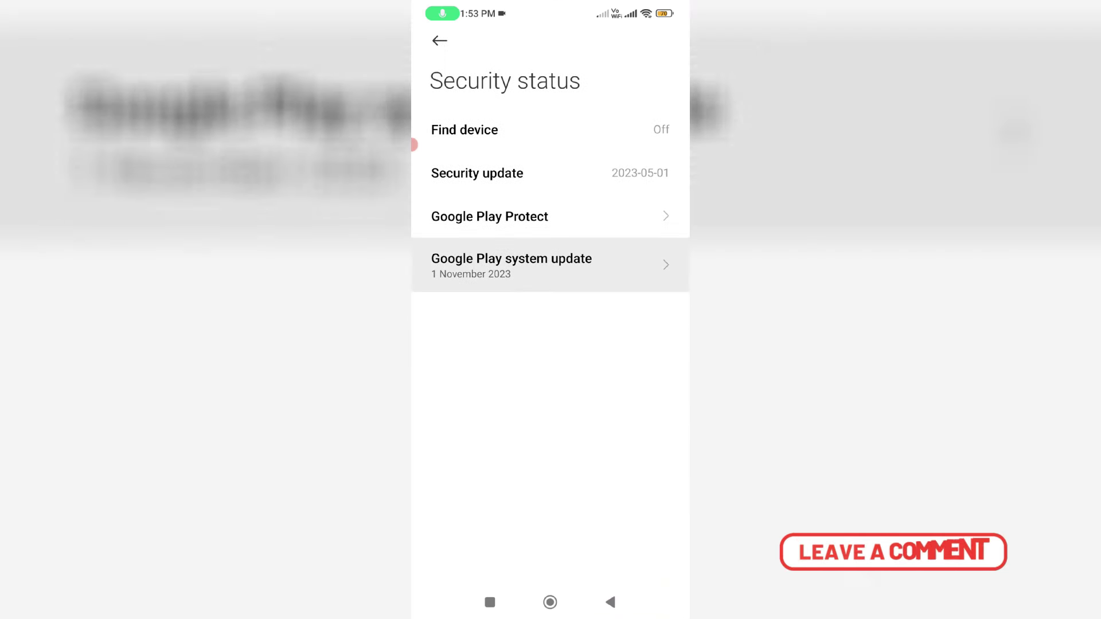